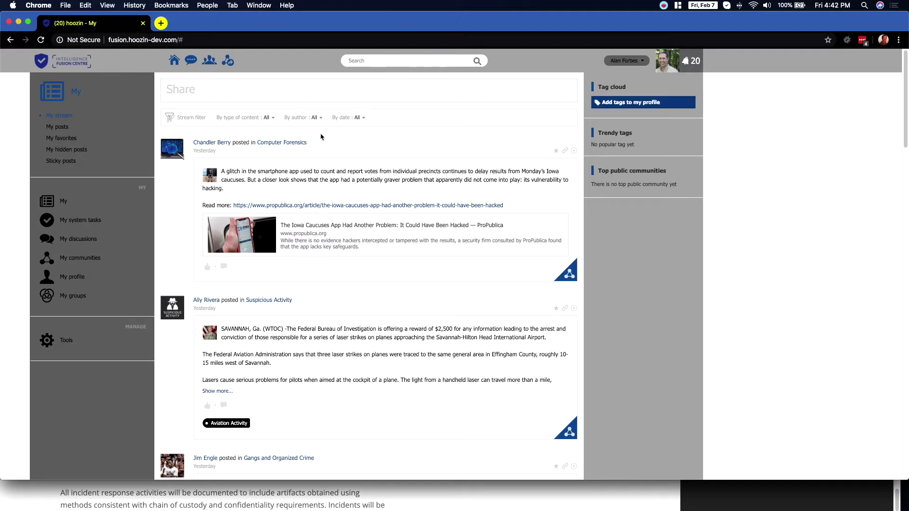
Look through the recent community posts in the home stream.
scroll(313, 118, down, 5)
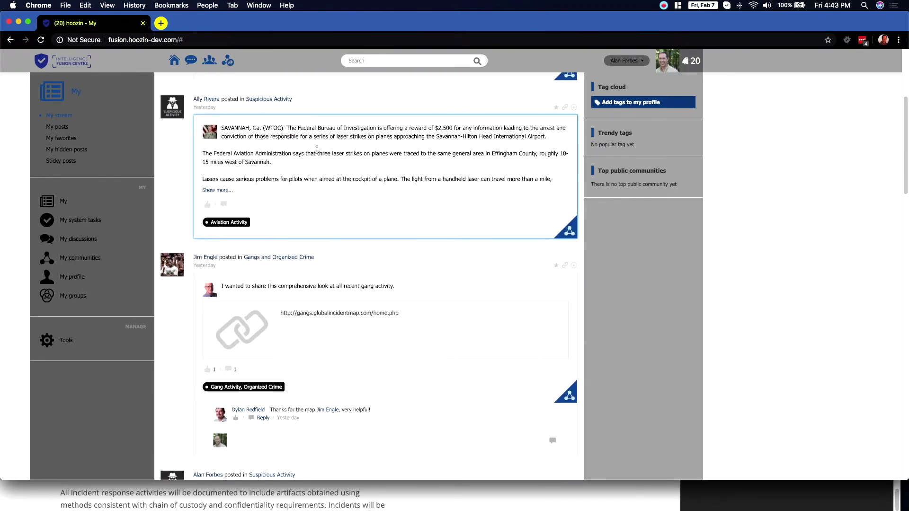
scroll(364, 256, down, 3)
scroll(372, 268, up, 10)
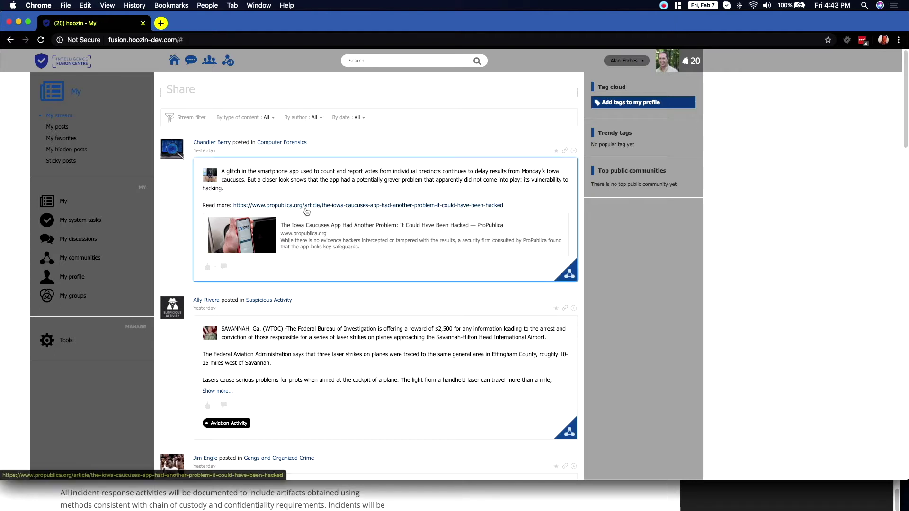
scroll(308, 215, down, 10)
scroll(308, 216, down, 15)
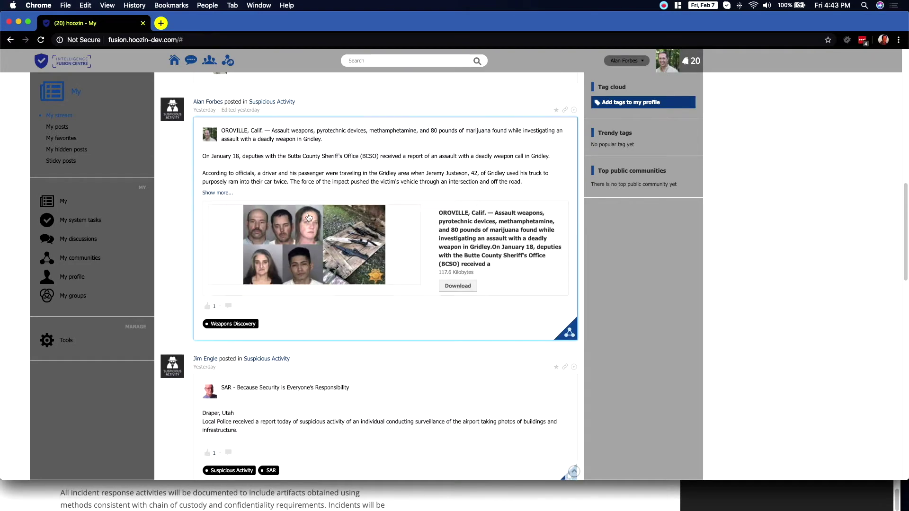
scroll(369, 288, down, 5)
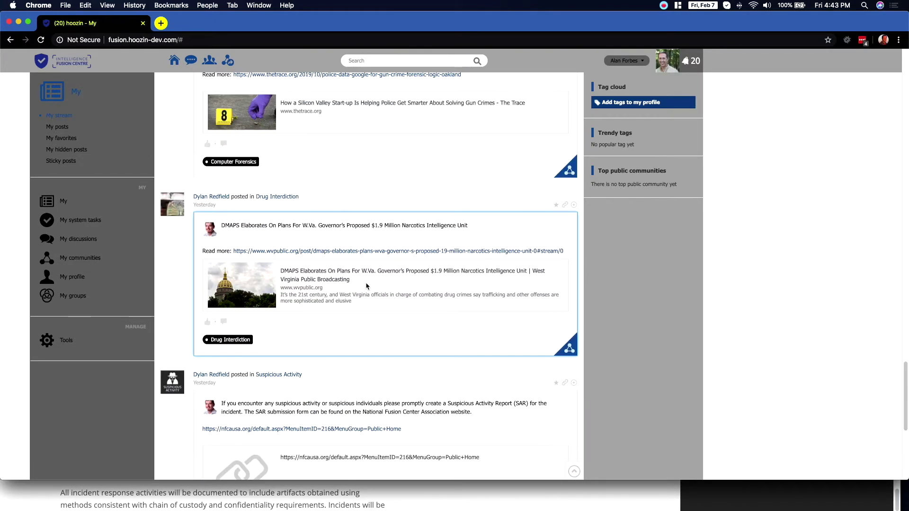
scroll(366, 287, up, 20)
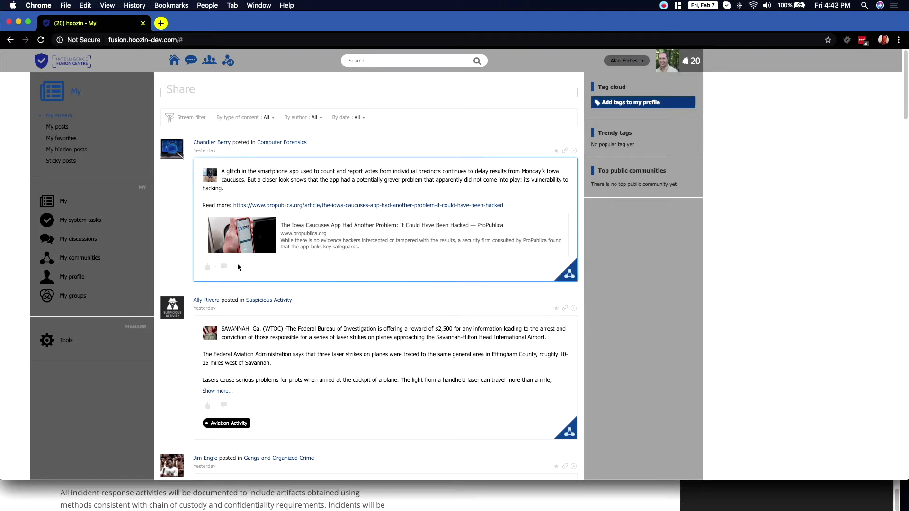
Open the Trafficking community and paste the copied news article into a new post.
click(89, 260)
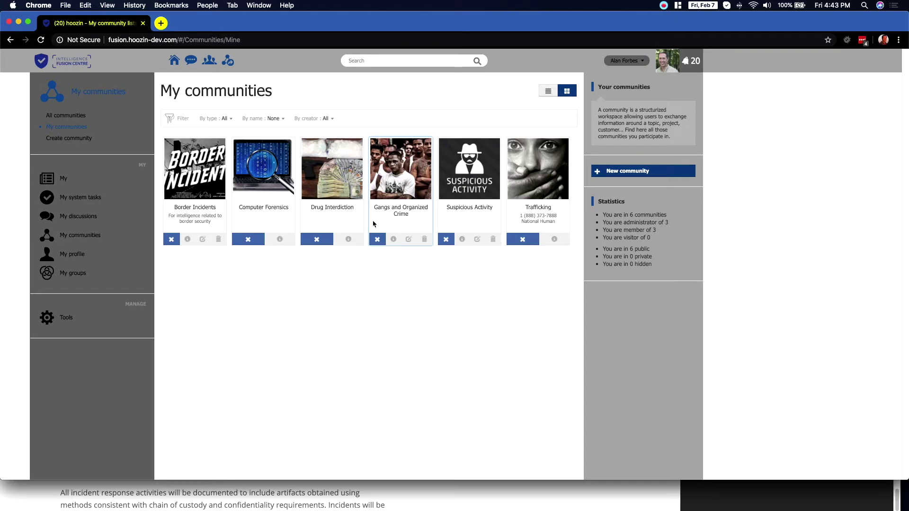
click(552, 179)
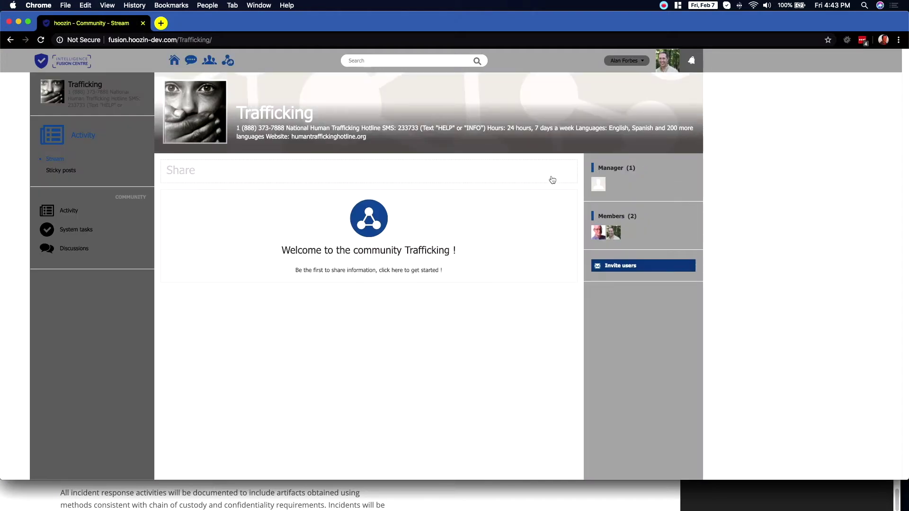
click(213, 173)
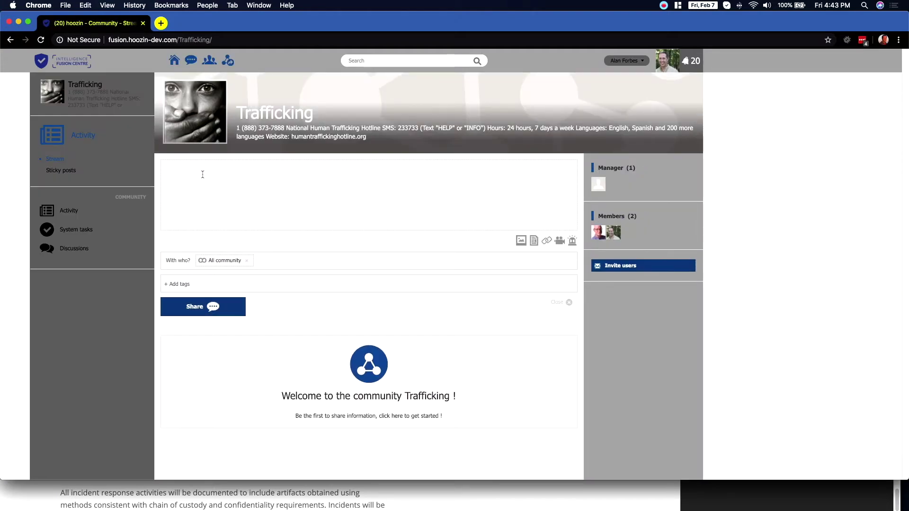
right_click(203, 174)
click(243, 235)
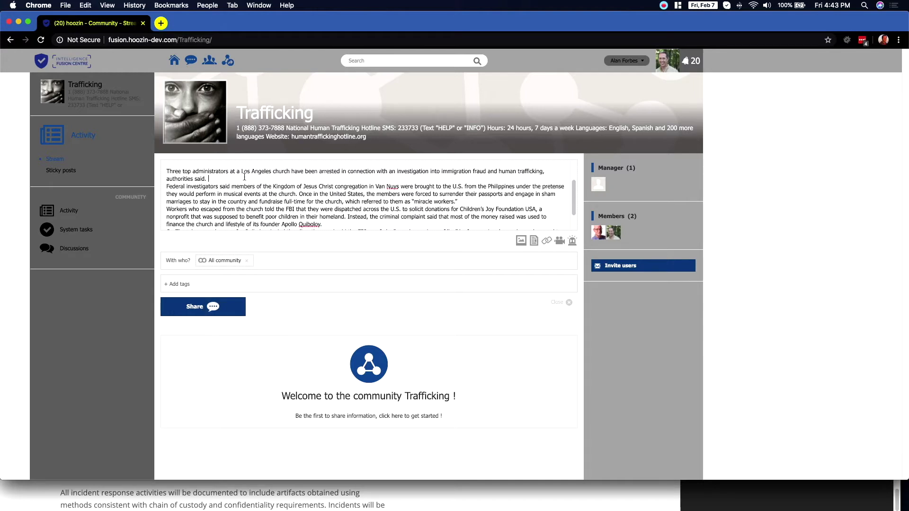
Separate the article's paragraphs with blank lines and break the last paragraph before "said the FBI".
key(Return)
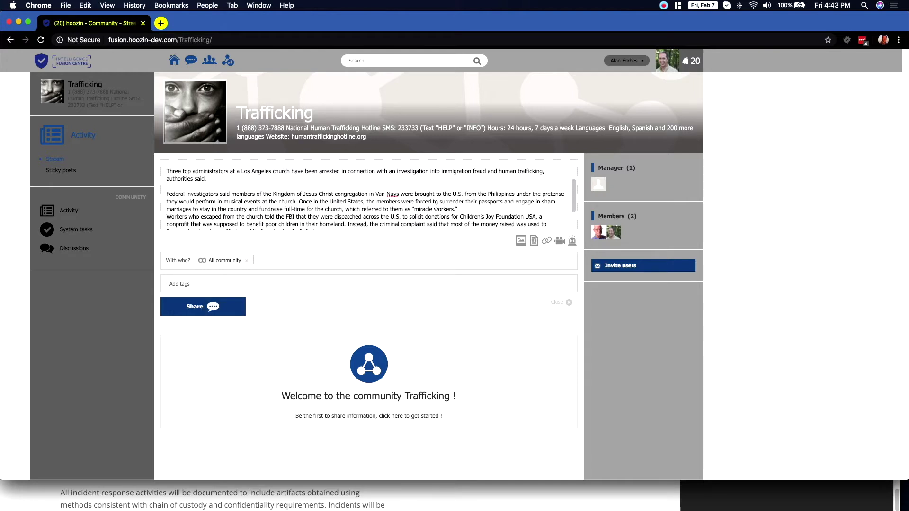
click(489, 210)
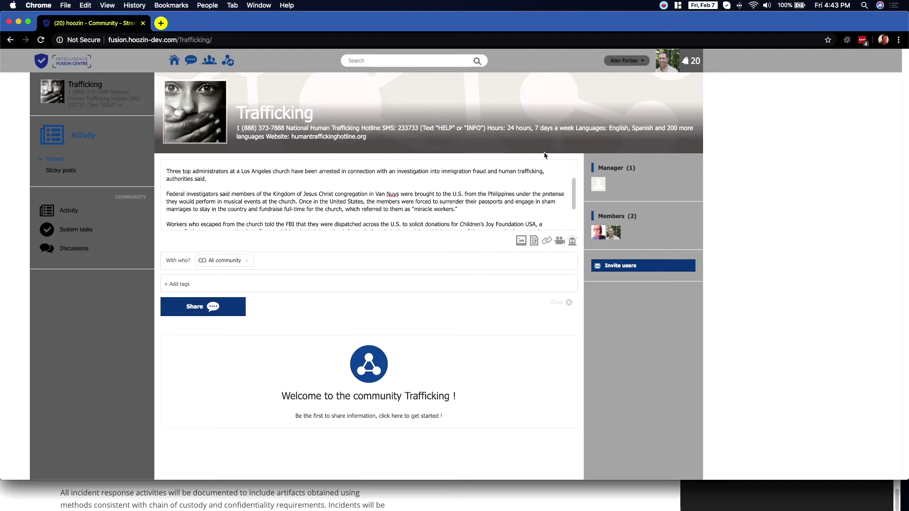
key(Return)
scroll(281, 211, down, 2)
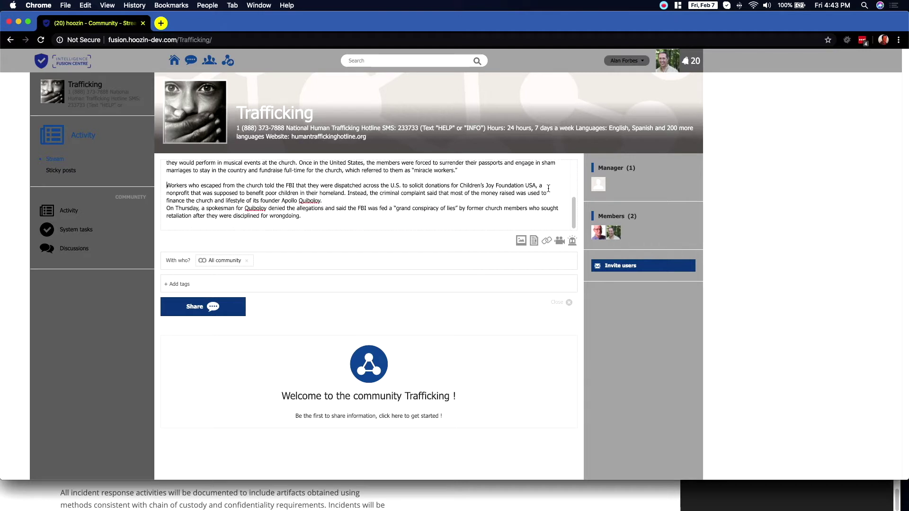
click(336, 208)
key(Return)
key(Return)
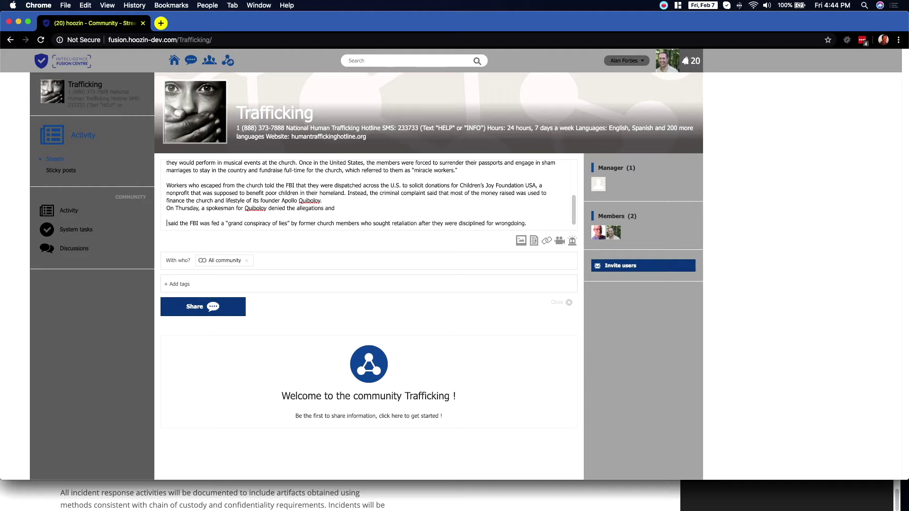
Remove the date and time lines below the byline, along with the leftover empty lines.
scroll(334, 204, up, 3)
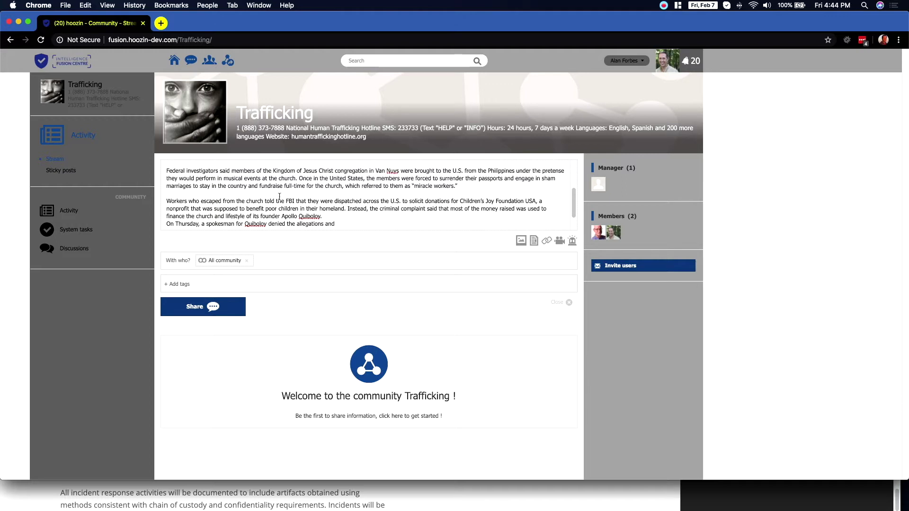
drag(248, 193, 137, 185)
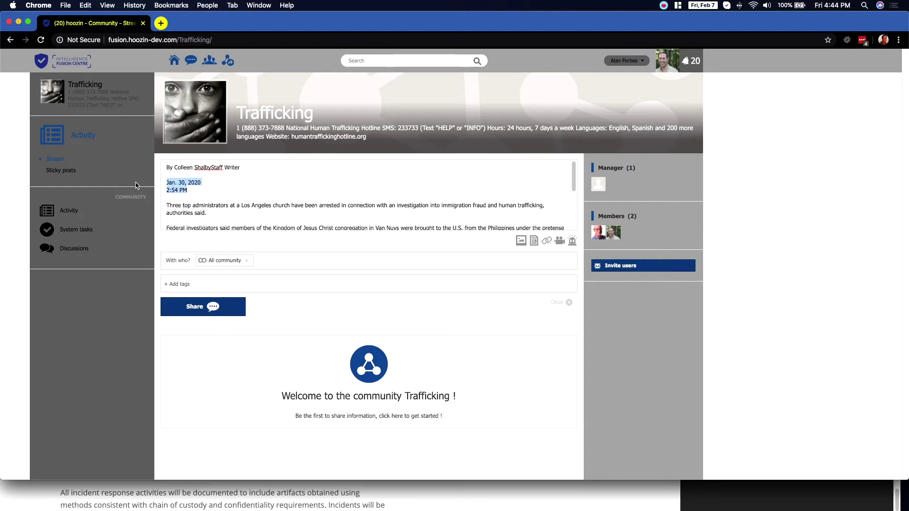
key(BackSpace)
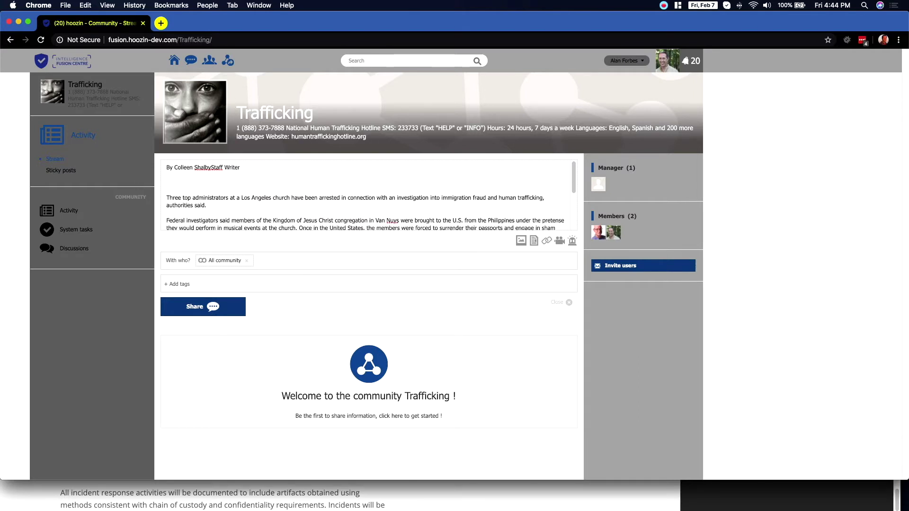
key(BackSpace)
key(BackSpace)
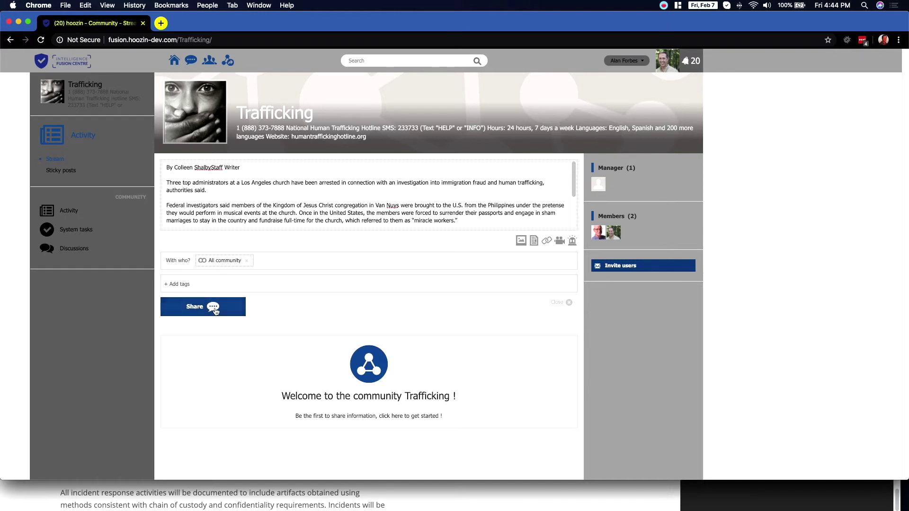
Add the tags "California" and "Chuch" to the post and share it with the whole community.
click(189, 284)
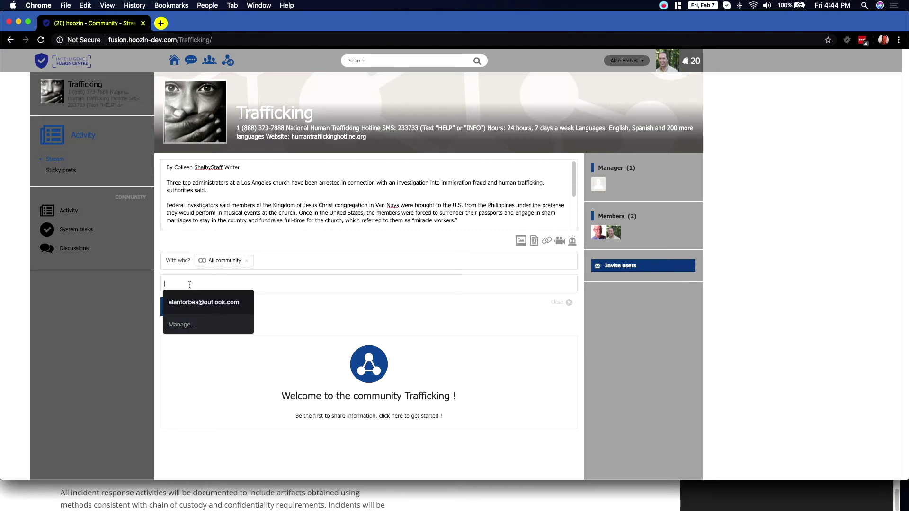
text(Ca)
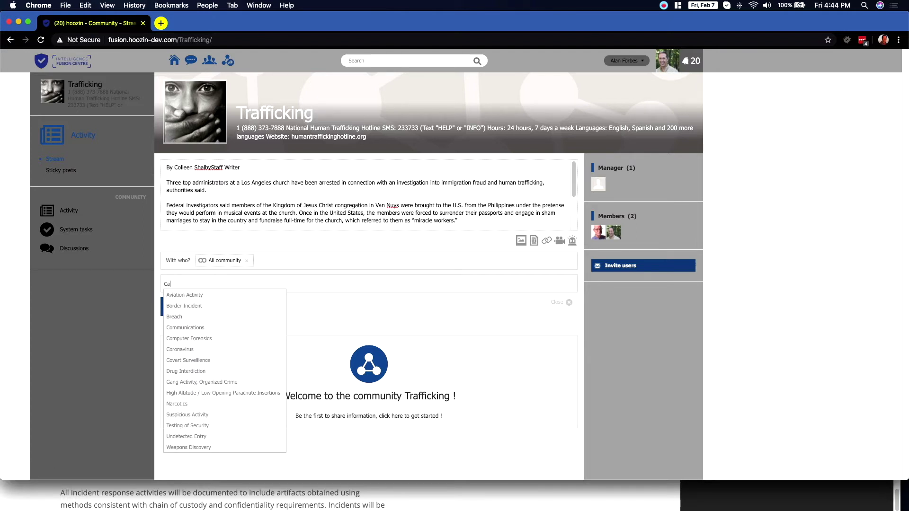
text(lifornia)
key(Return)
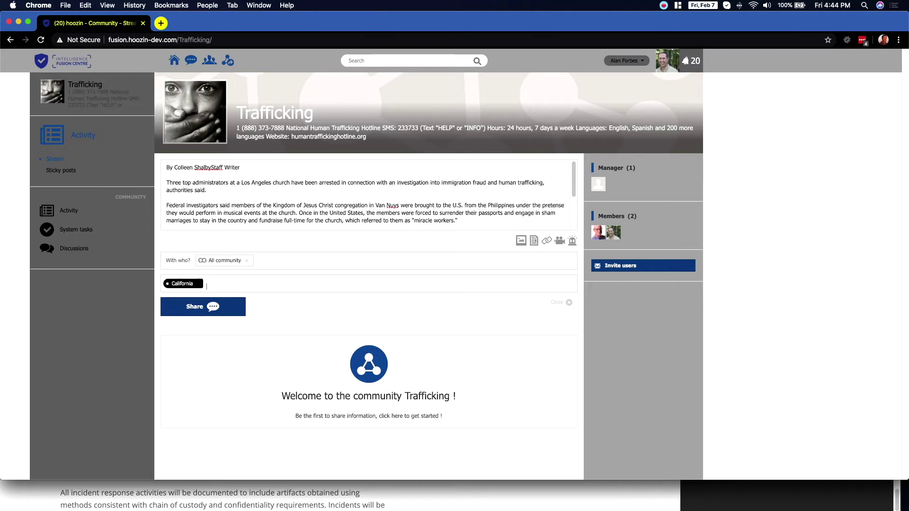
text(Chuch)
key(Return)
click(217, 308)
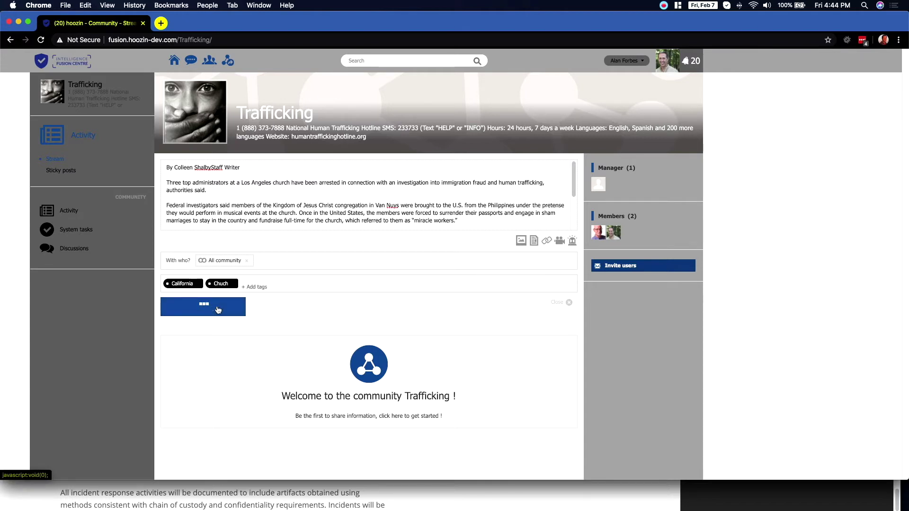
Check the new post in the home stream and view the Border Incidents community.
click(175, 60)
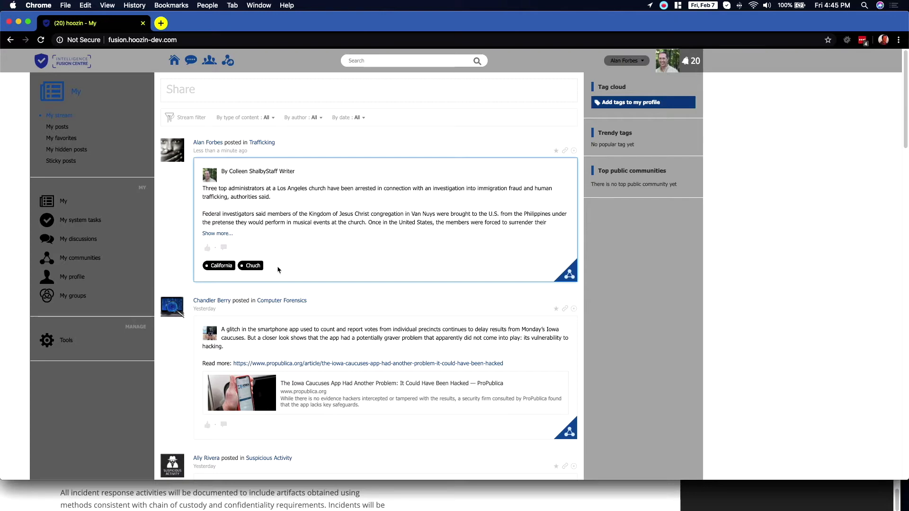
click(76, 260)
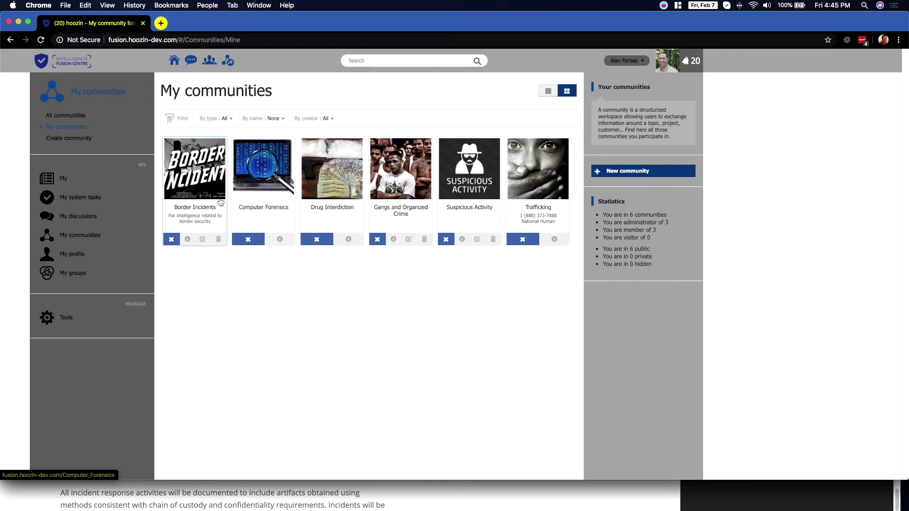
click(193, 188)
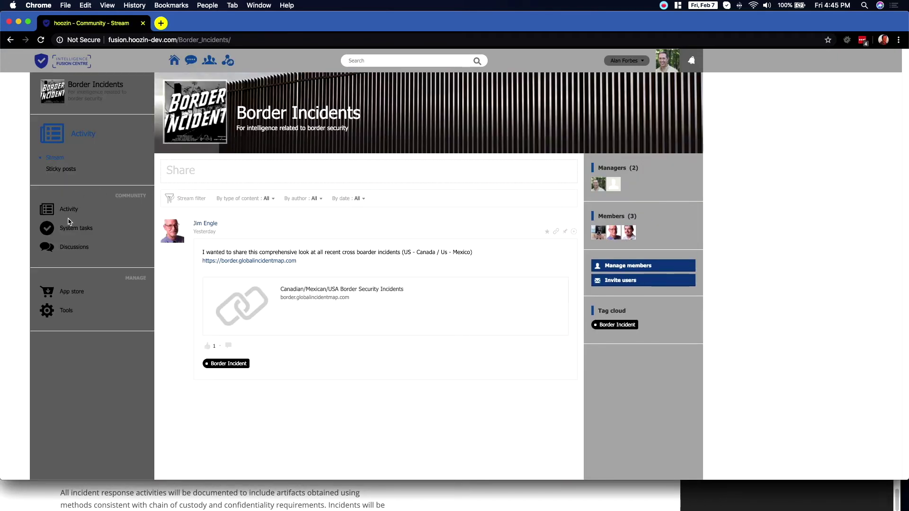
Go back through the home stream to the community list and view the Suspicious Activity community.
click(174, 60)
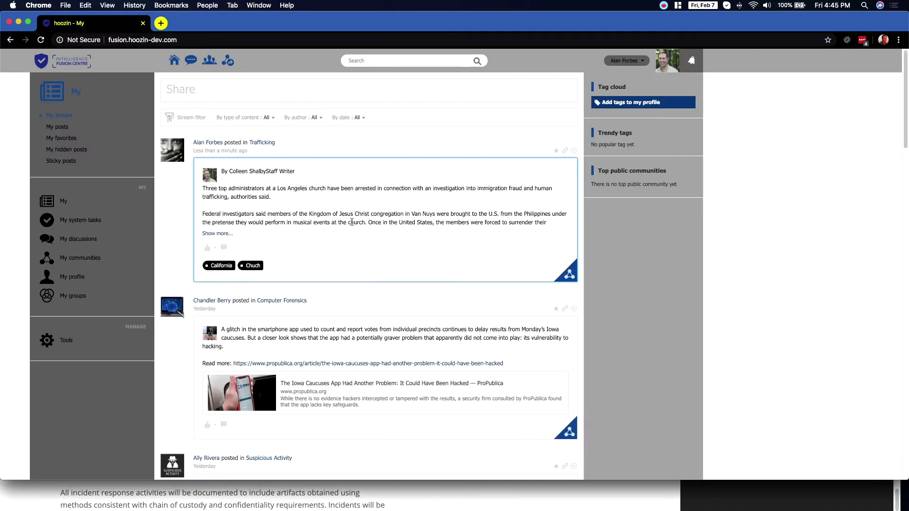
click(47, 258)
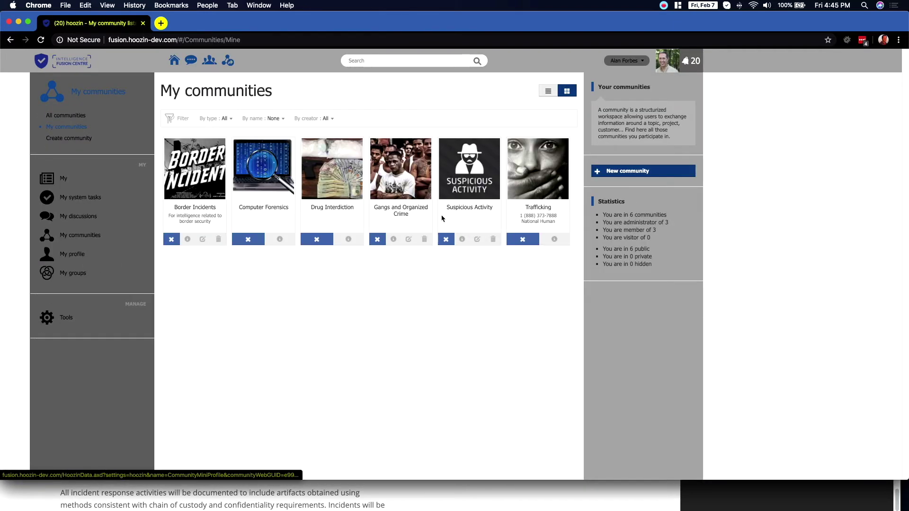
click(470, 190)
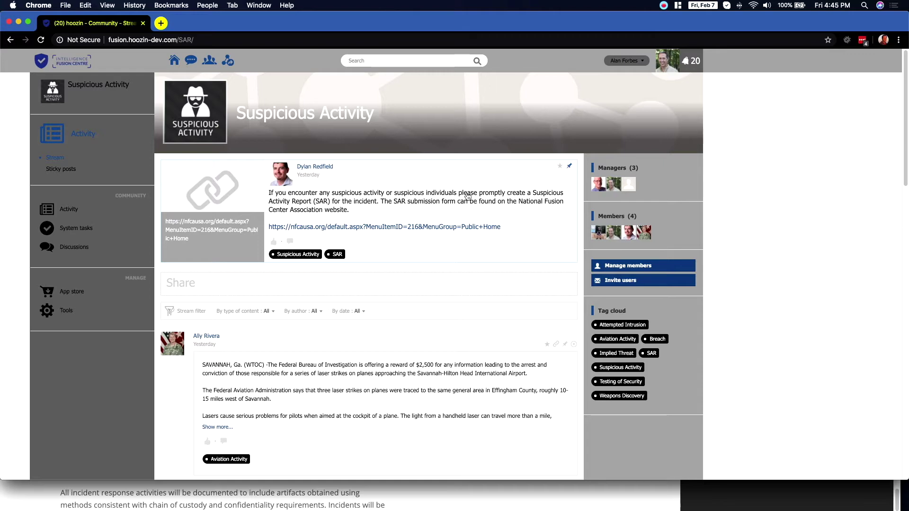
Switch to Safari and examine which community posts appear in the other member's home stream.
key(super+Tab)
key(super+Tab)
key(super+Tab)
key(super+Tab)
key(super+Tab)
key(super+Tab)
key(super+Tab)
key(super+Tab)
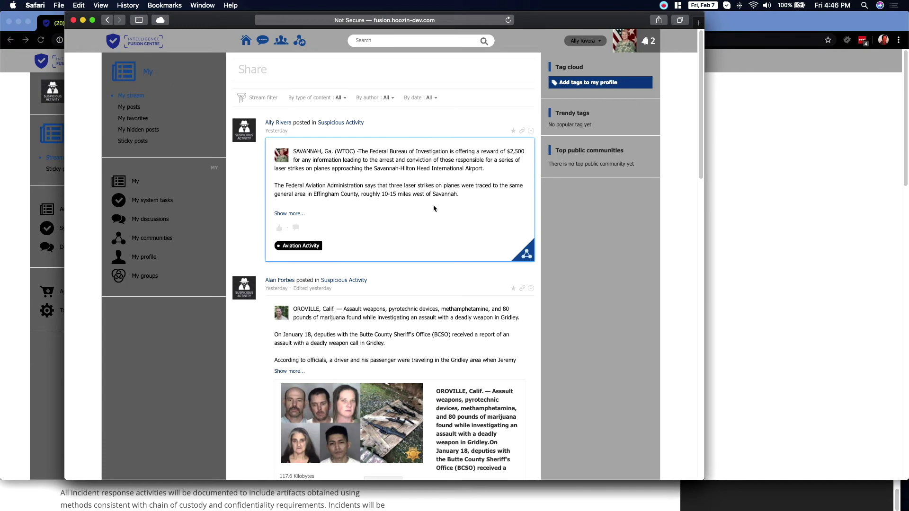
scroll(235, 214, down, 5)
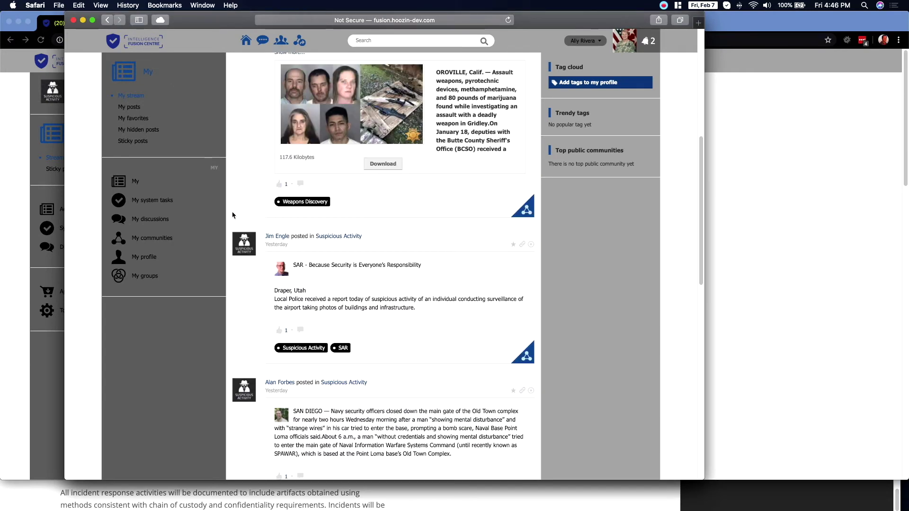
scroll(235, 214, up, 5)
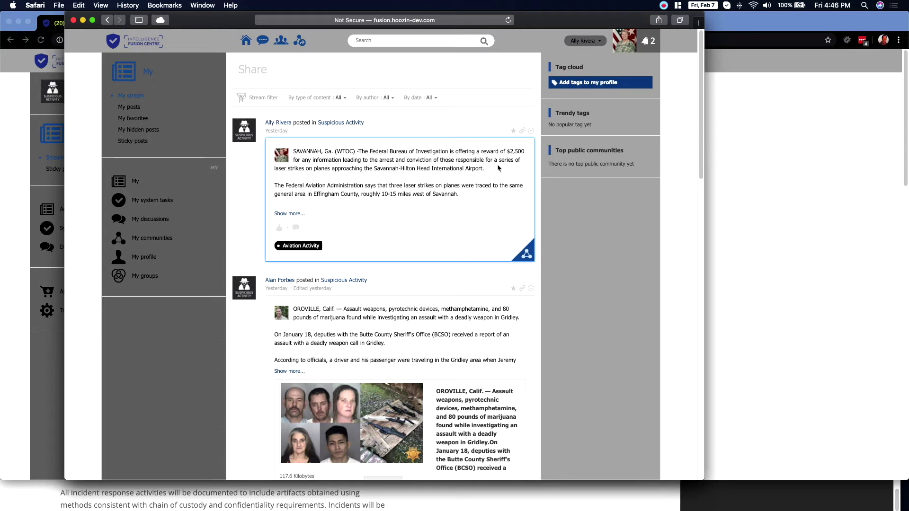
scroll(478, 184, down, 5)
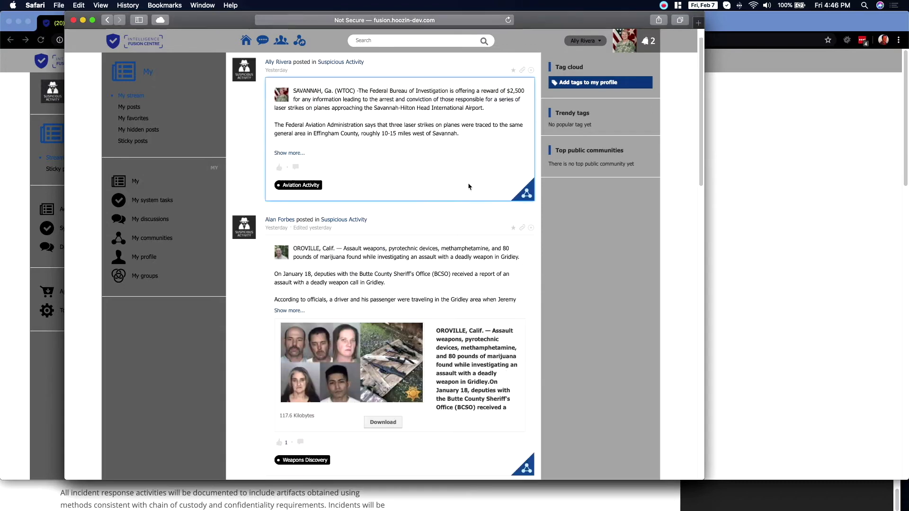
scroll(468, 192, up, 5)
Switch back to Chrome, open the Computer Forensics community and draft a post reading "This is urgent".
click(17, 194)
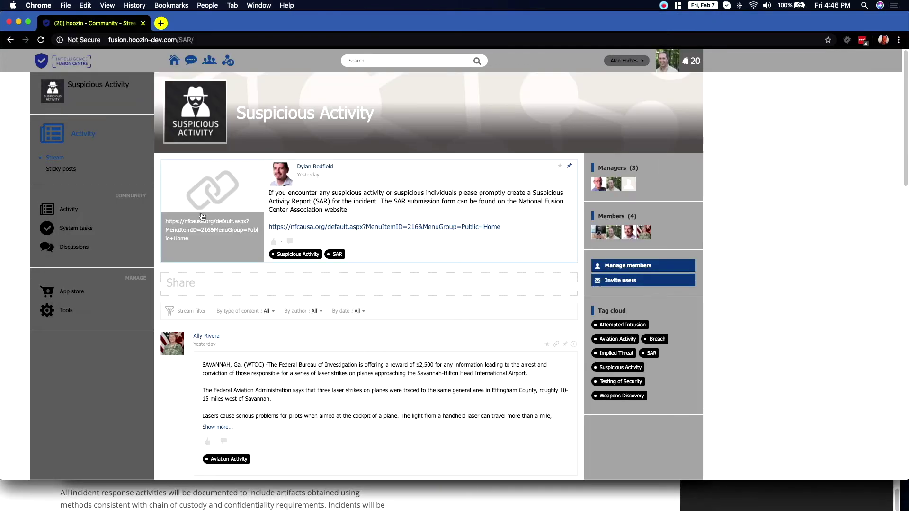
click(174, 60)
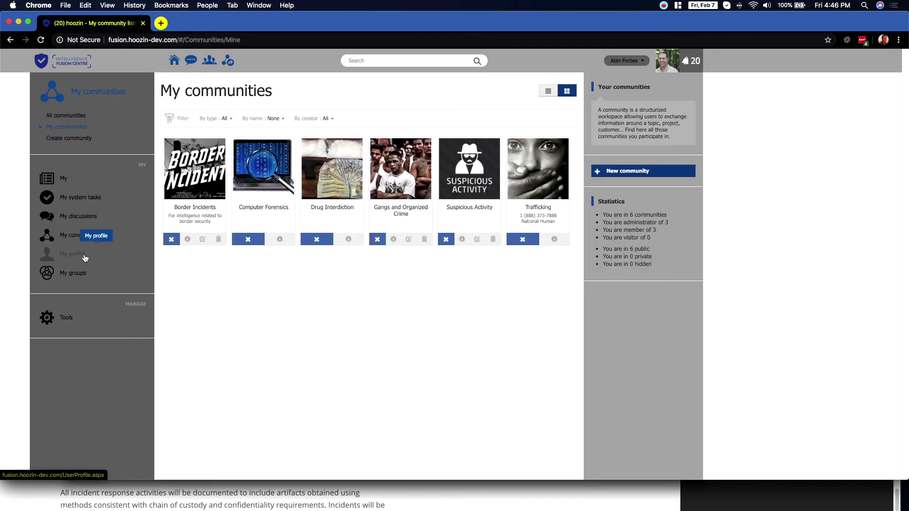
click(268, 209)
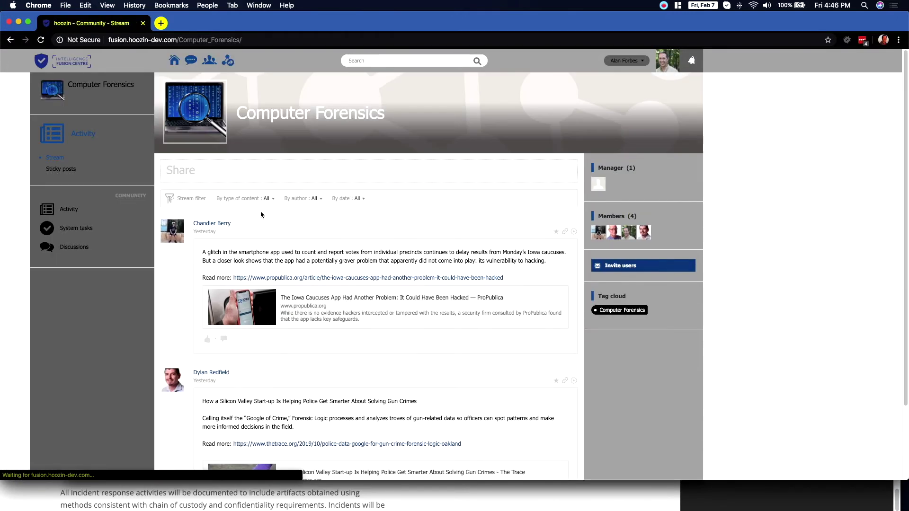
click(215, 178)
text(This is urgent)
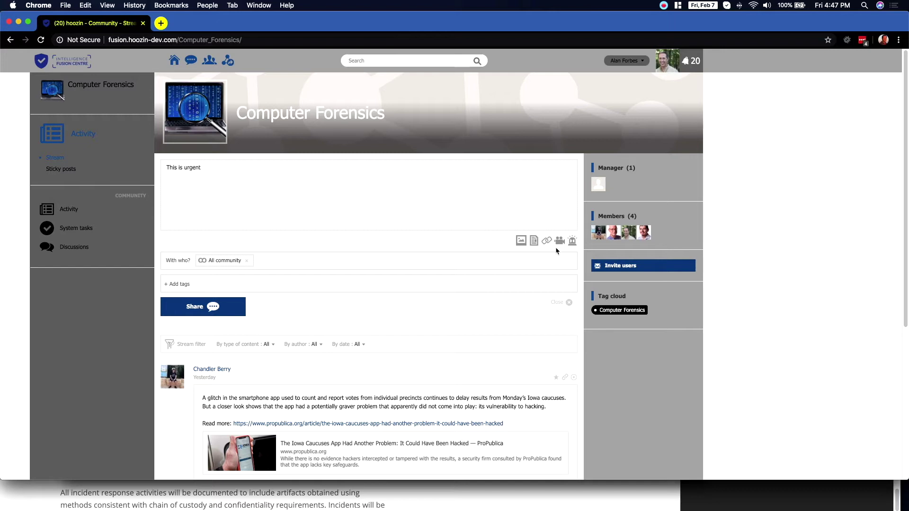
Clear the text "This is urgent" from the draft post in the Computer Forensics community.
drag(213, 169, 154, 167)
key(BackSpace)
Switch to HCL Notes and open the hoozin.com email "US Fusion Center Demo – Daily Intelligence Summary".
key(super+Tab)
key(super+Tab)
key(super+Tab)
key(super+Tab)
key(super+Tab)
key(super+Tab)
key(super+Tab)
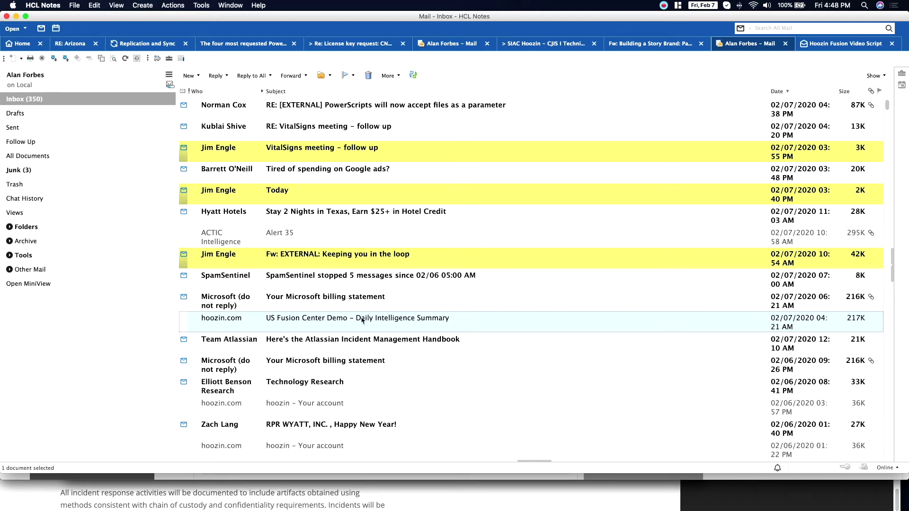
double_click(328, 322)
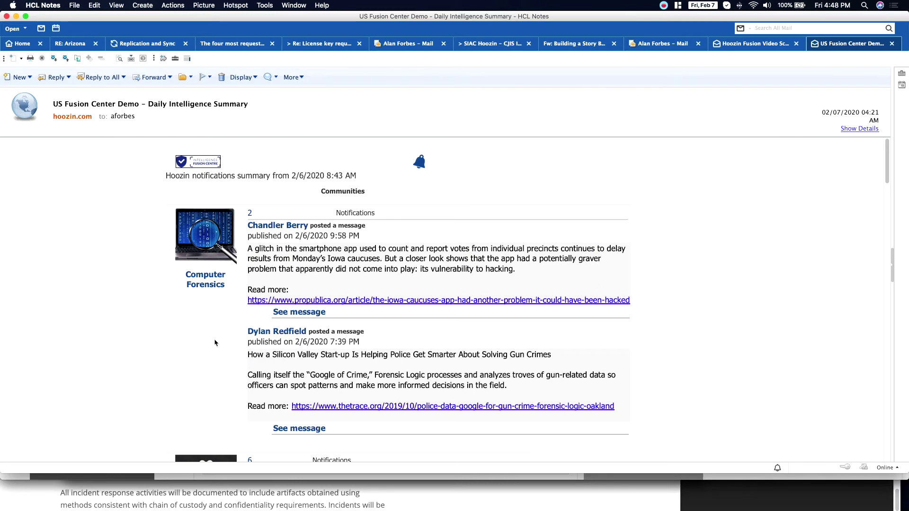
Read through the daily summary's notifications for each community, from Computer Forensics down to Gangs and Organized Crime.
scroll(173, 302, down, 5)
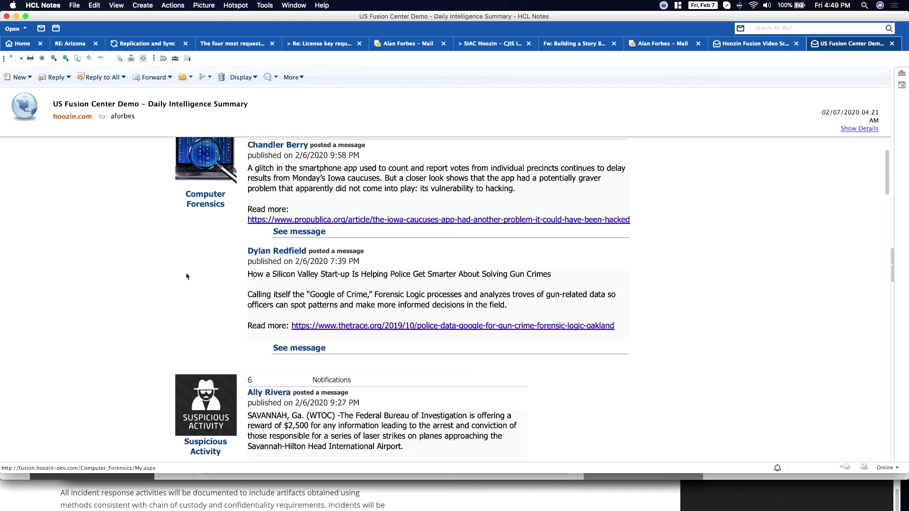
scroll(145, 267, up, 5)
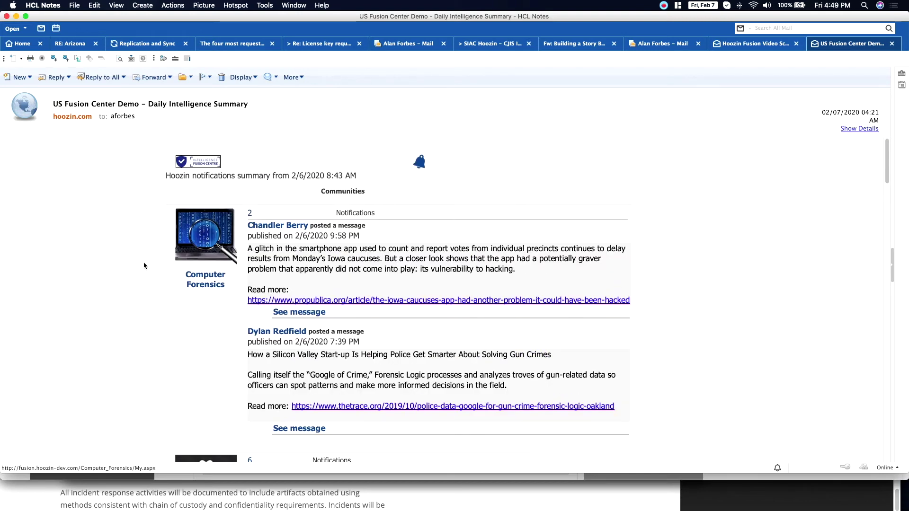
scroll(170, 259, down, 10)
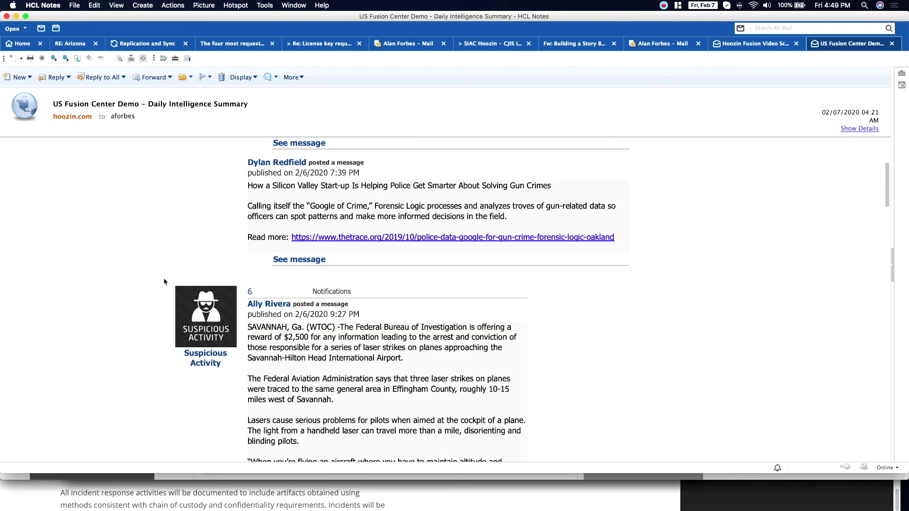
scroll(164, 281, down, 20)
scroll(150, 320, down, 20)
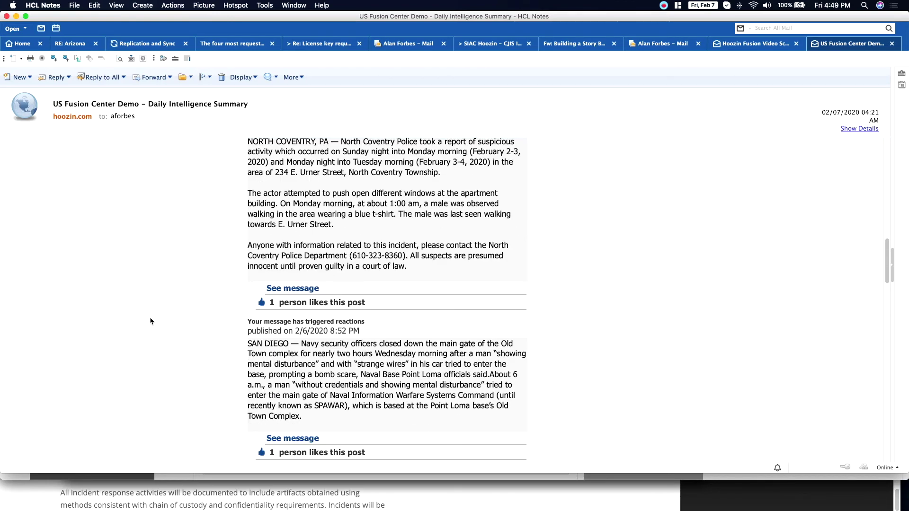
scroll(152, 319, down, 17)
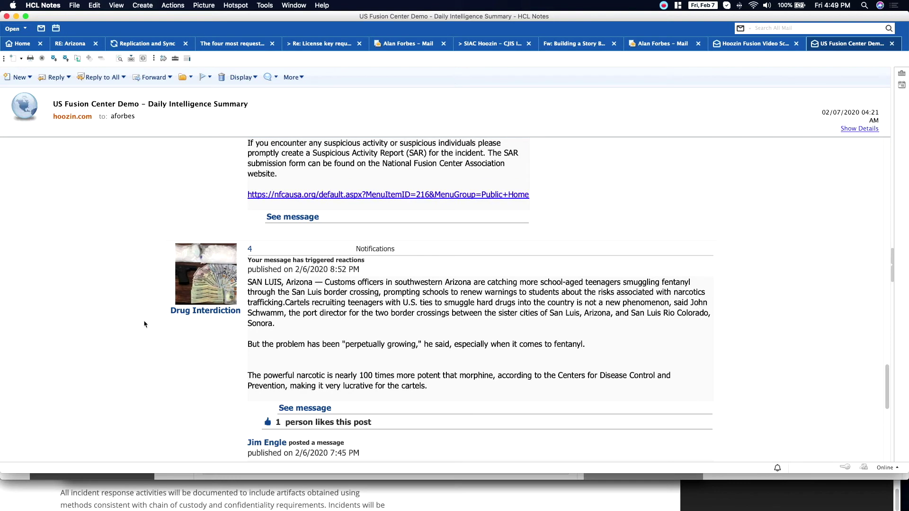
scroll(145, 324, down, 20)
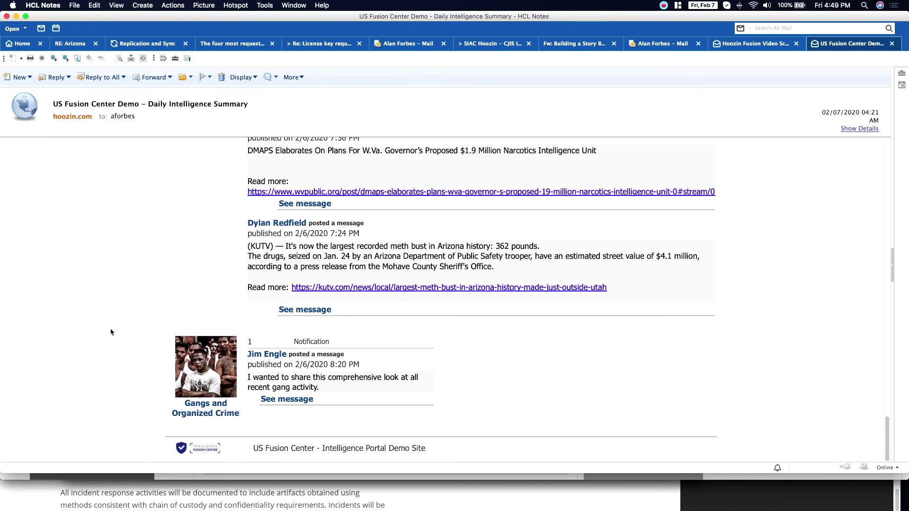
scroll(111, 332, up, 20)
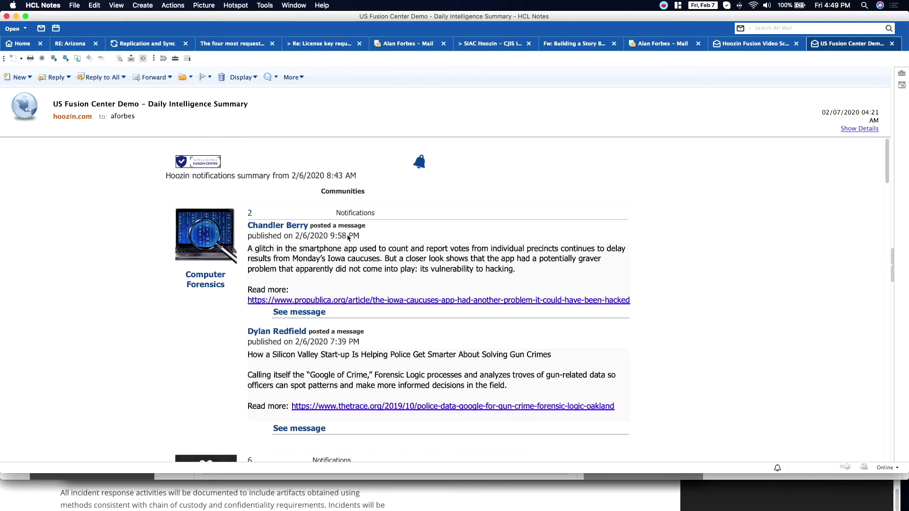
Review the Suspicious Activity posts in the summary, including the attached-file and message links, and return to its beginning.
scroll(293, 349, down, 5)
scroll(272, 357, down, 20)
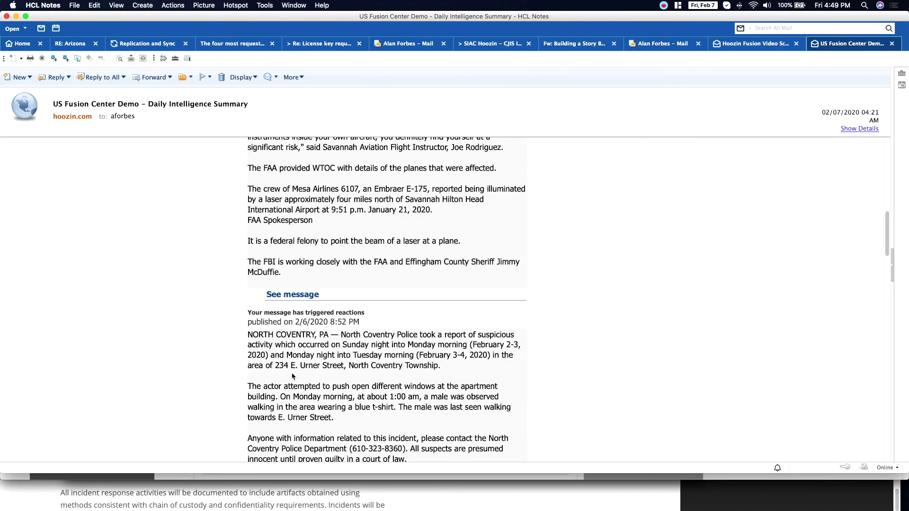
scroll(267, 424, down, 4)
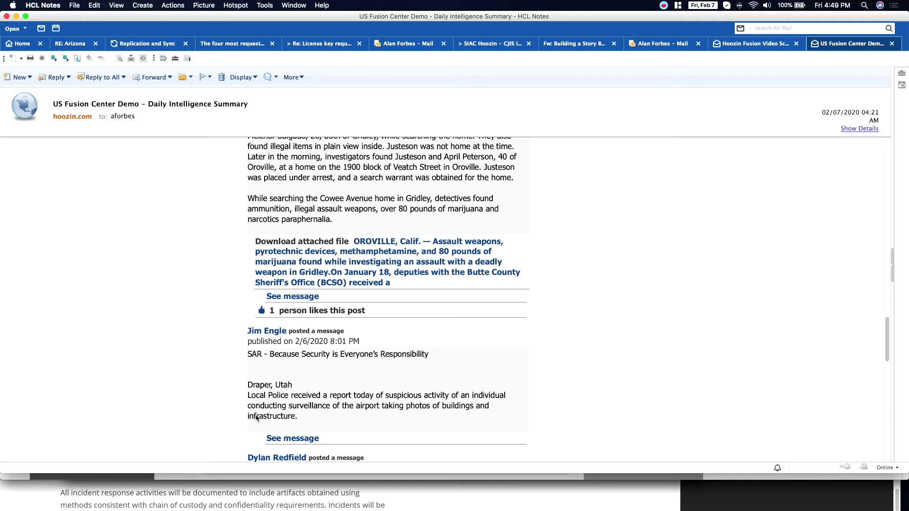
scroll(547, 287, up, 3)
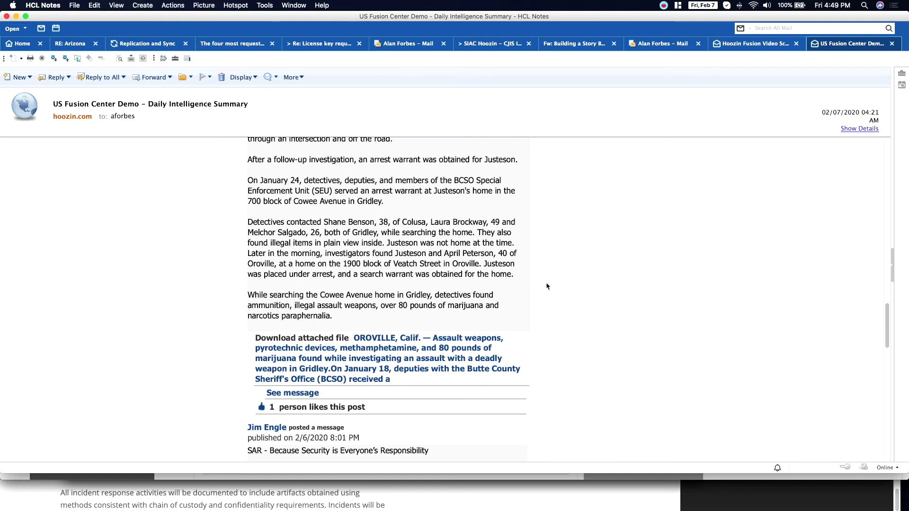
scroll(502, 282, up, 10)
scroll(501, 283, up, 10)
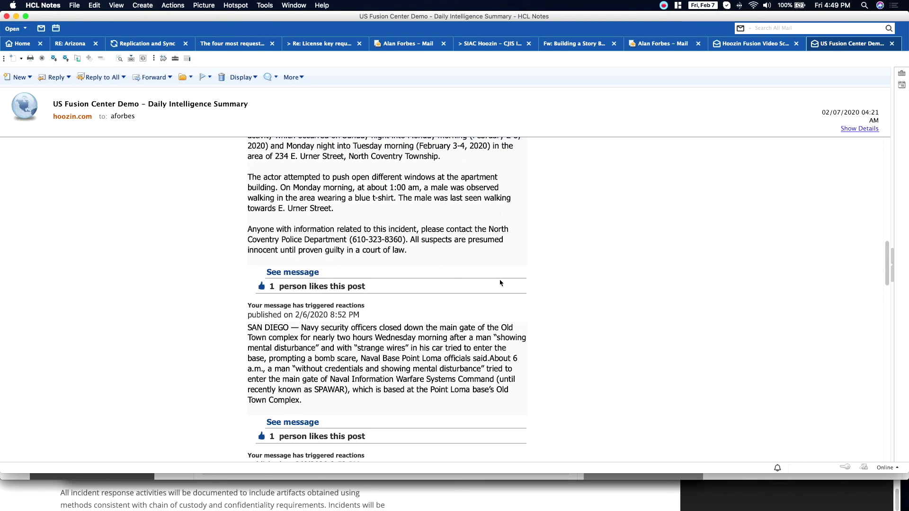
scroll(501, 283, up, 7)
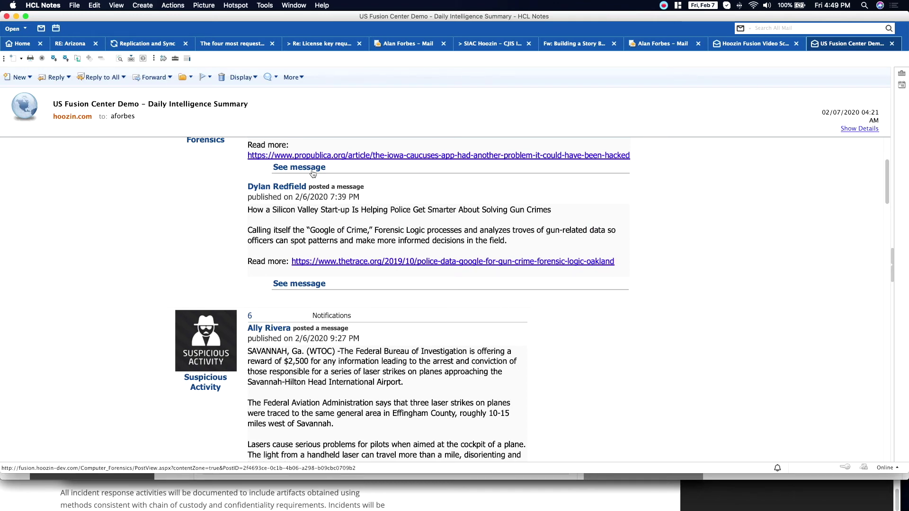
scroll(313, 173, up, 5)
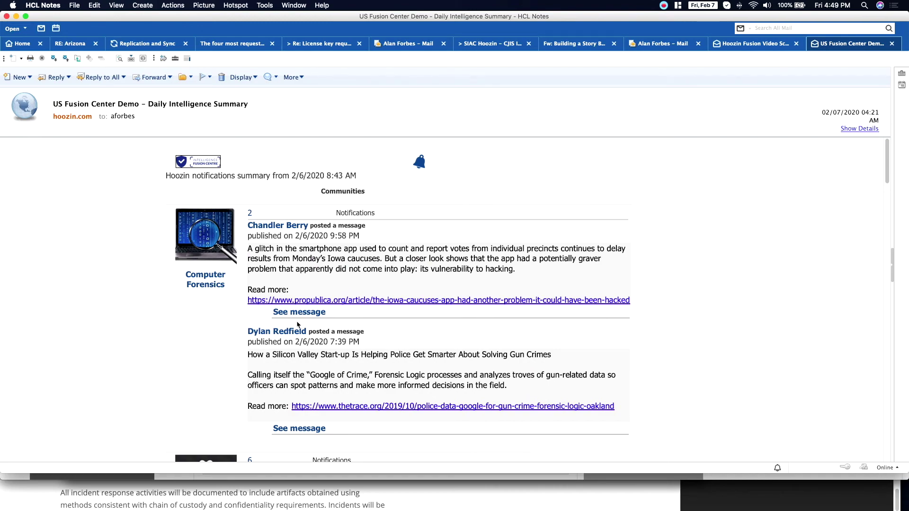
Open the full message of the San Luis, Arizona fentanyl post from the summary's Drug Interdiction section.
scroll(297, 325, down, 20)
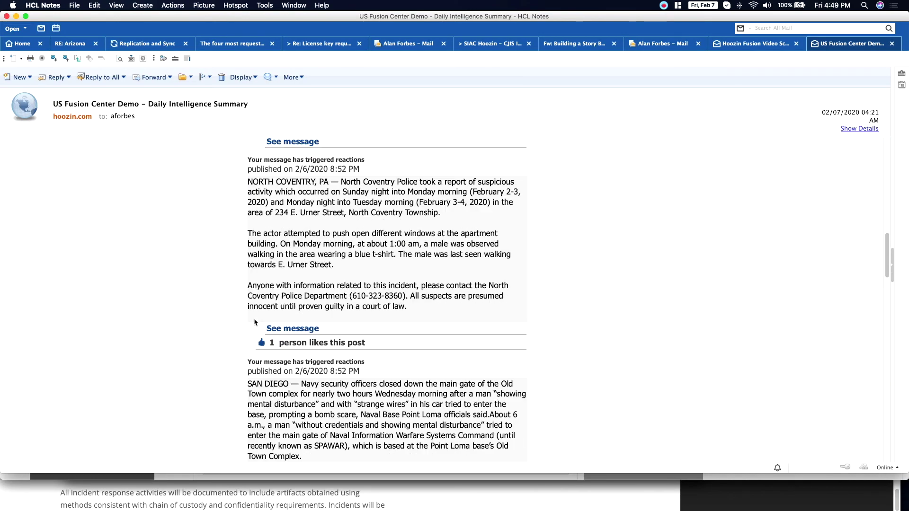
scroll(254, 324, down, 8)
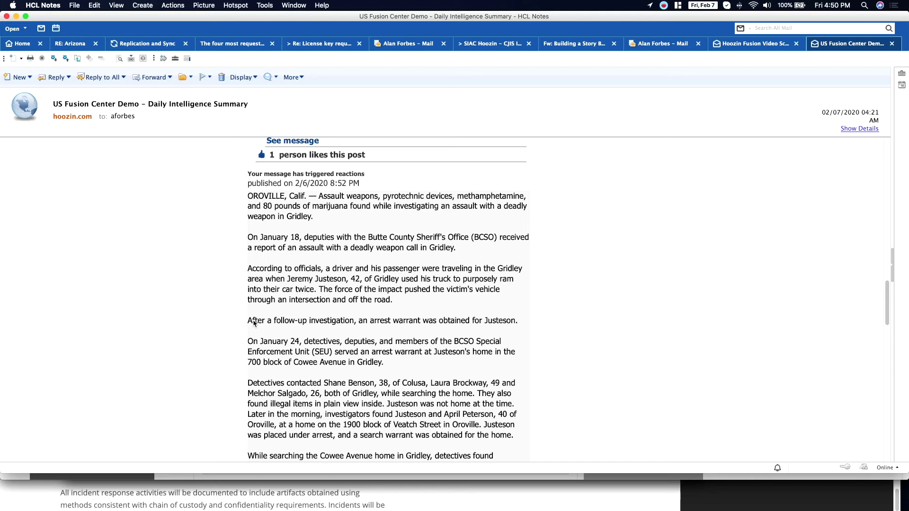
scroll(254, 323, down, 15)
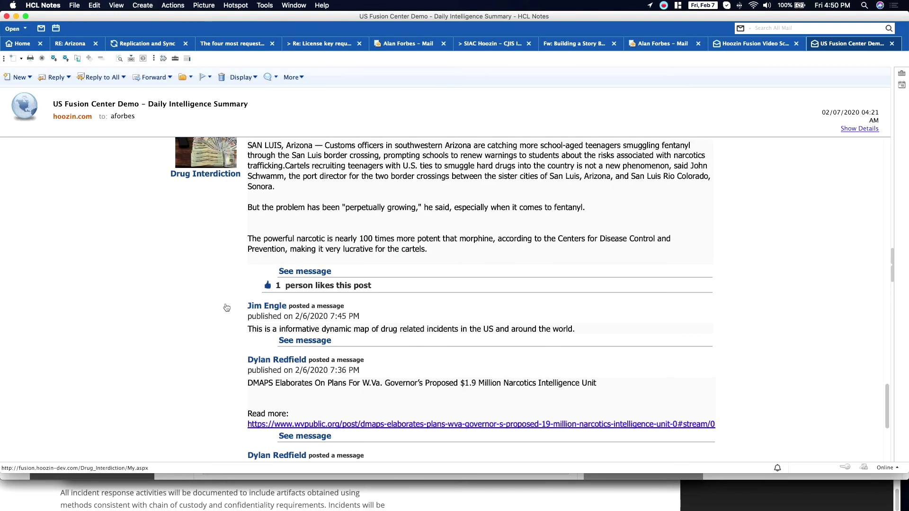
scroll(227, 307, up, 10)
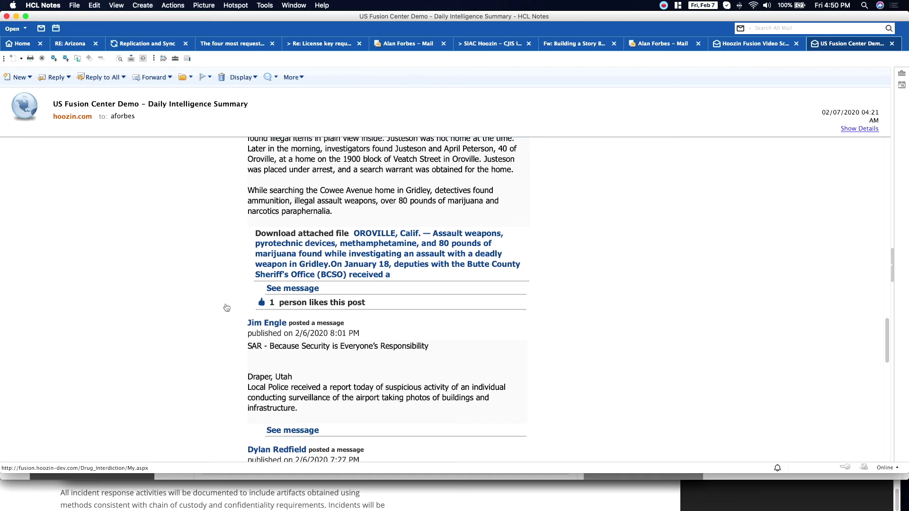
scroll(590, 234, down, 5)
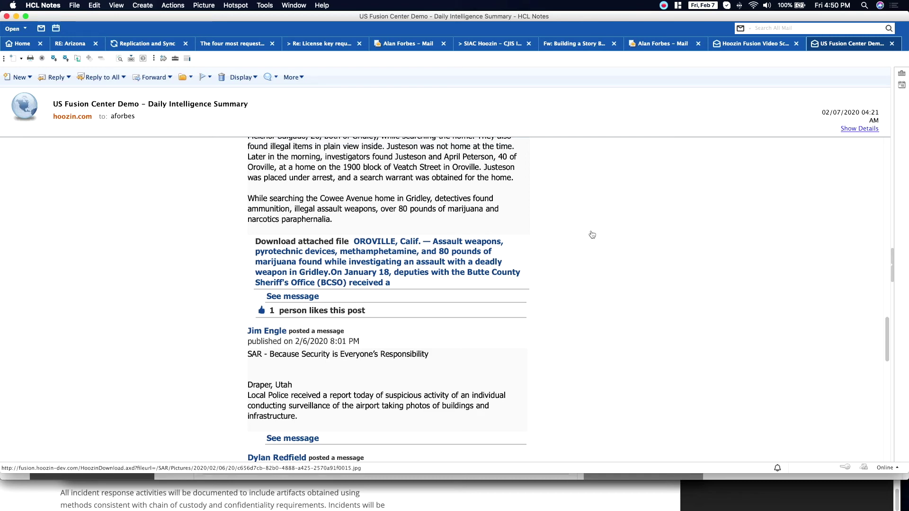
scroll(590, 234, down, 4)
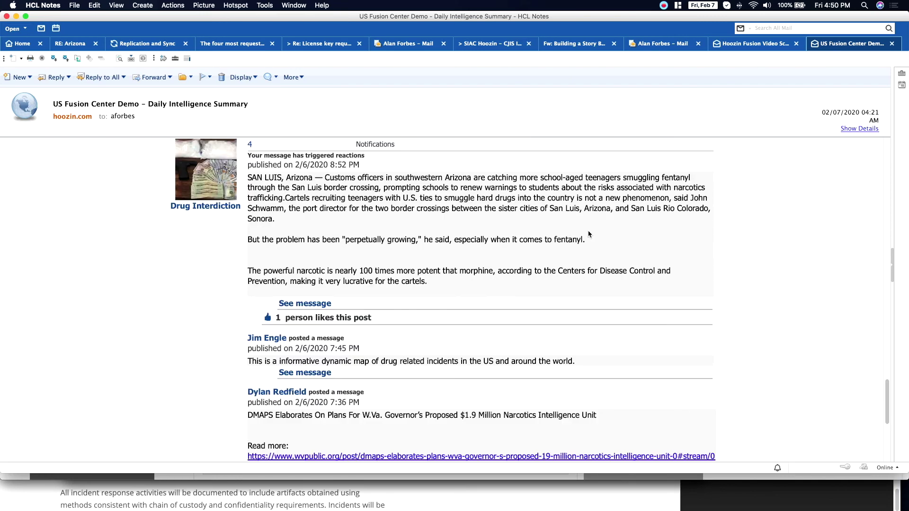
click(318, 305)
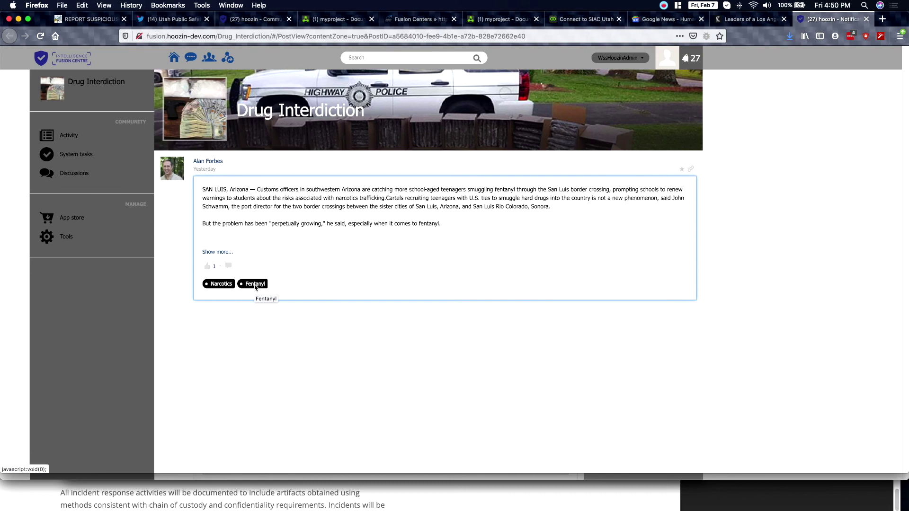
Enter "search" as the query in the hoozin site search.
click(414, 56)
text(search)
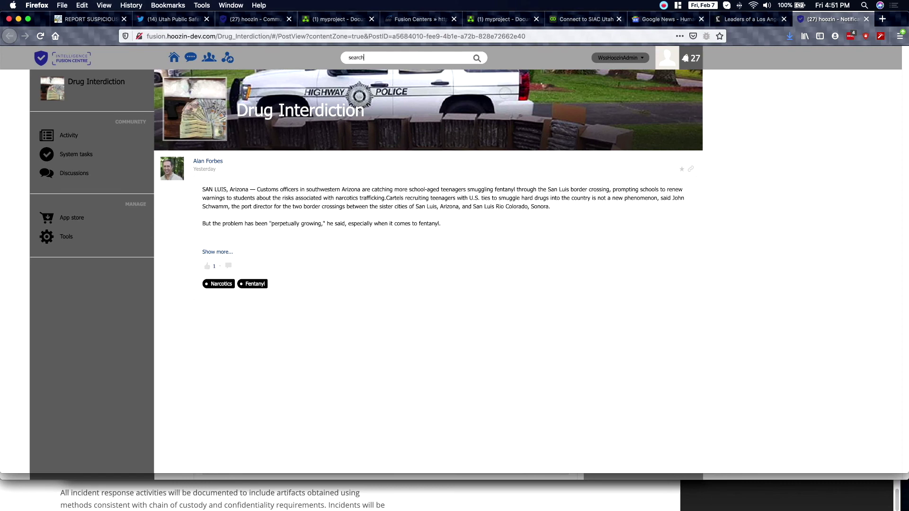